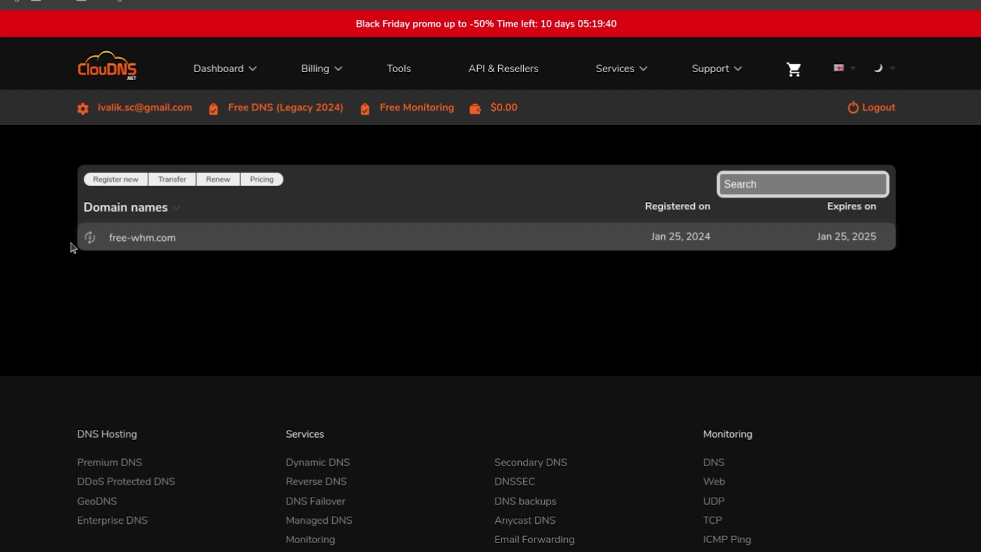
Step: Highlight free-whm.com in the ClouDNS domain list, then check from WebHostMost whether the site loads yet
{"action": "left_click_drag", "start_coordinate": [71, 243], "coordinate": [91, 239]}
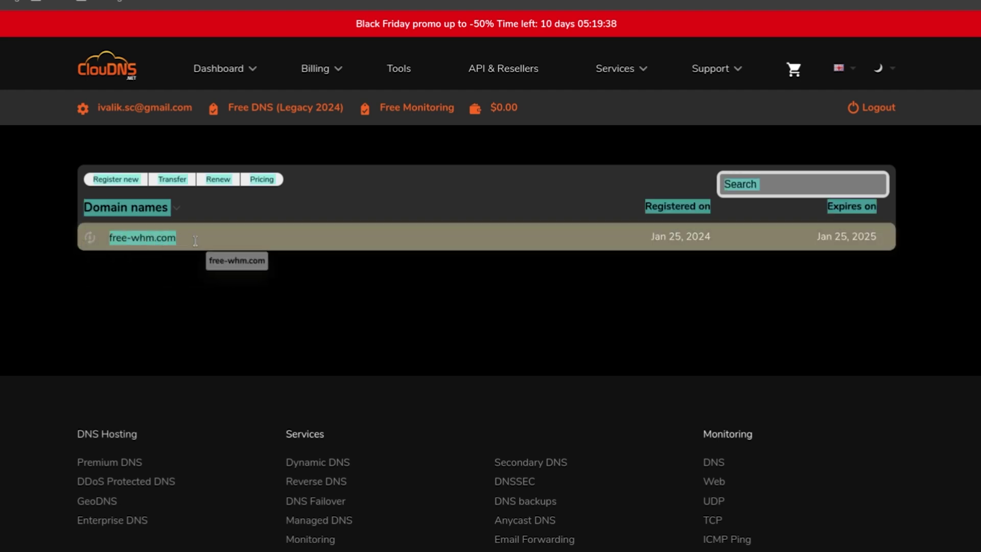
{"action": "left_click", "coordinate": [197, 291]}
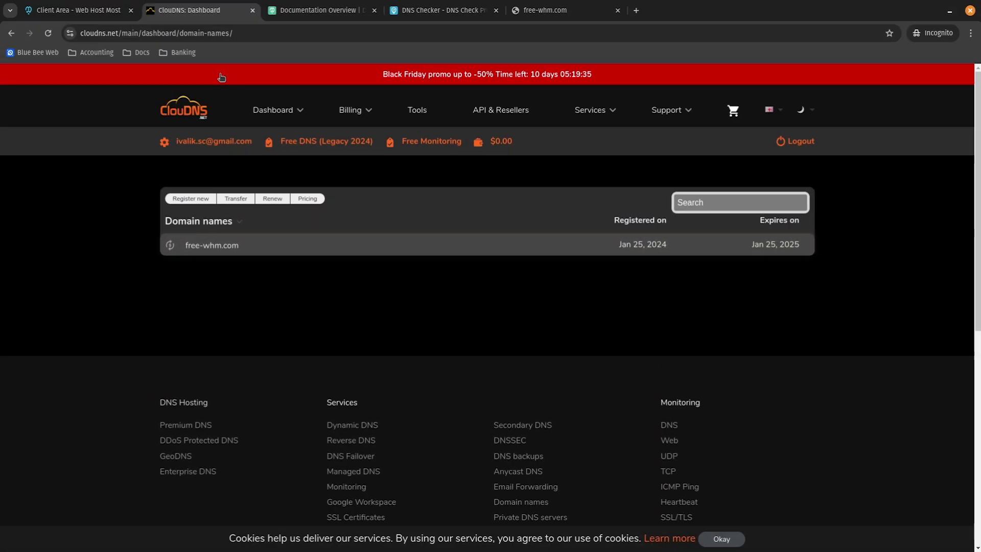
{"action": "left_click", "coordinate": [97, 16]}
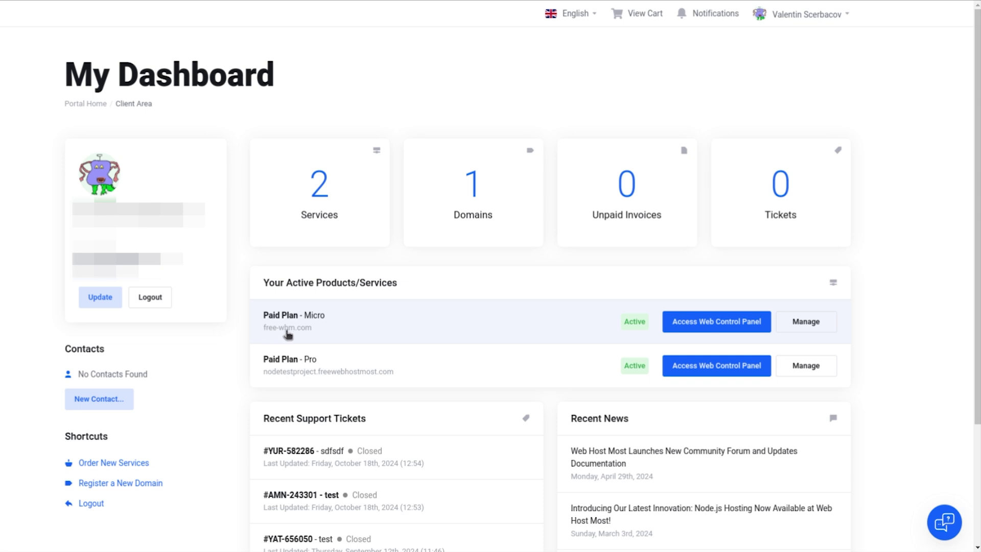
{"action": "left_click", "coordinate": [317, 320]}
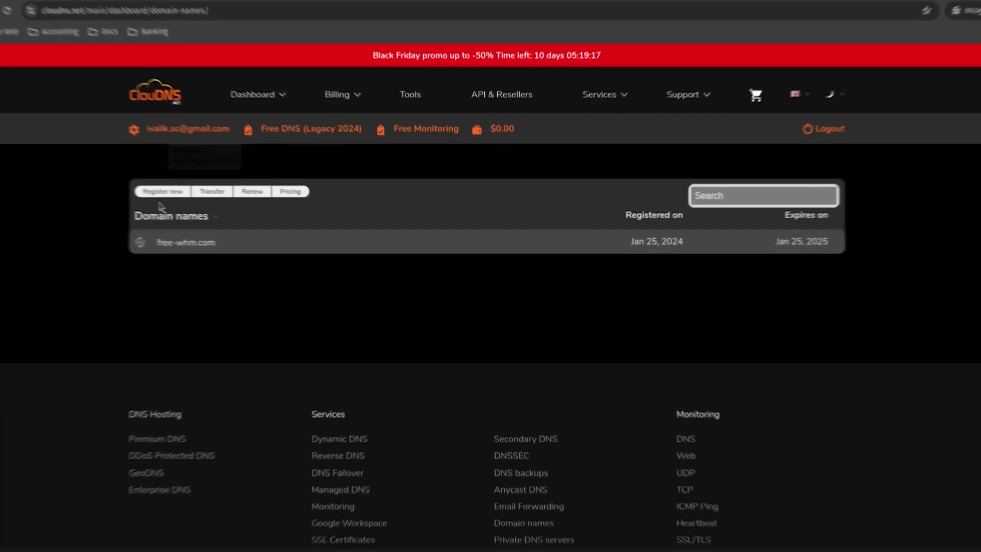
Step: Open free-whm.com's Name servers tile and review the ns1/ns2.dns-parking.com entries
{"action": "left_click", "coordinate": [250, 244]}
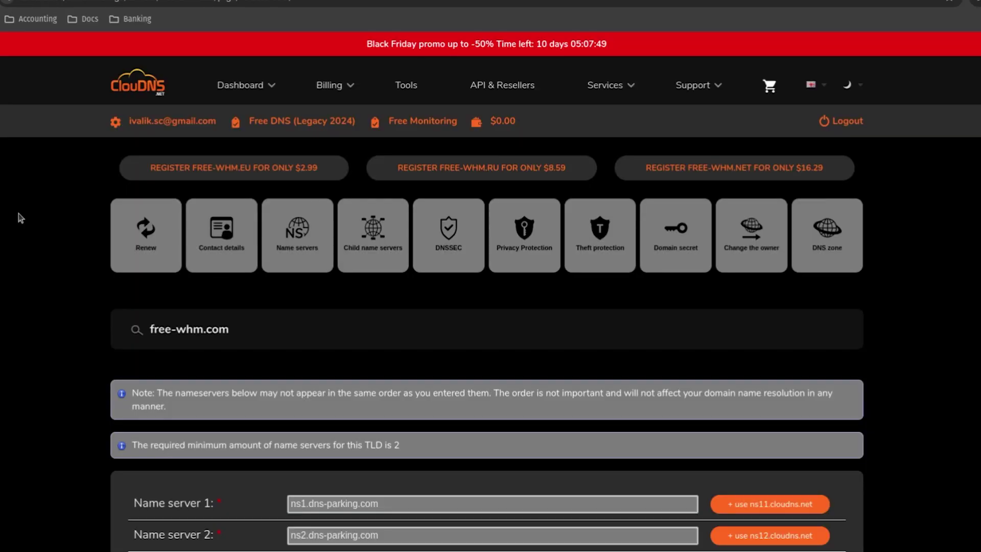
{"action": "left_click", "coordinate": [314, 231]}
{"action": "scroll", "coordinate": [316, 286], "scroll_direction": "down", "scroll_amount": 6}
{"action": "scroll", "coordinate": [334, 218], "scroll_direction": "down", "scroll_amount": 2}
{"action": "scroll", "coordinate": [333, 217], "scroll_direction": "down", "scroll_amount": 2}
{"action": "scroll", "coordinate": [306, 332], "scroll_direction": "up", "scroll_amount": 8}
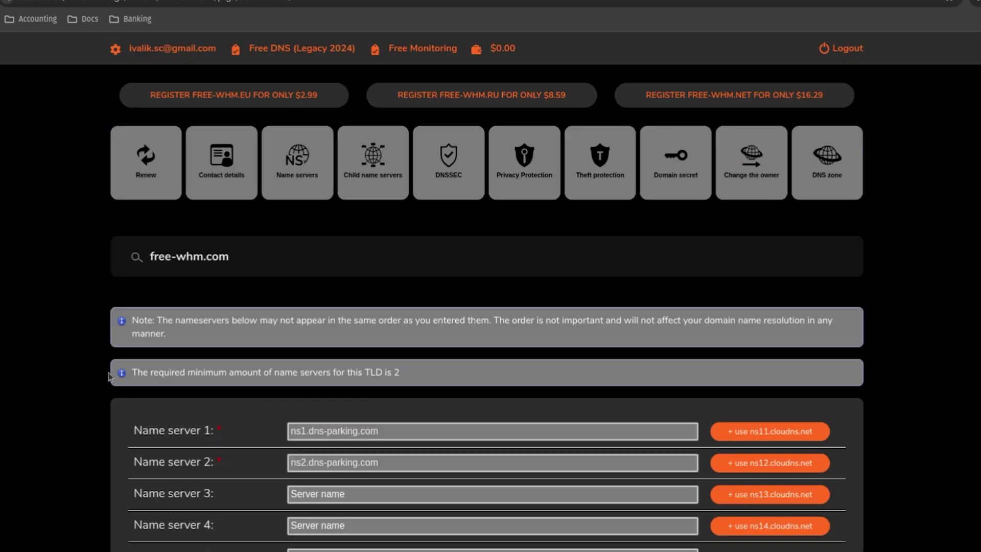
{"action": "scroll", "coordinate": [108, 378], "scroll_direction": "up", "scroll_amount": 2}
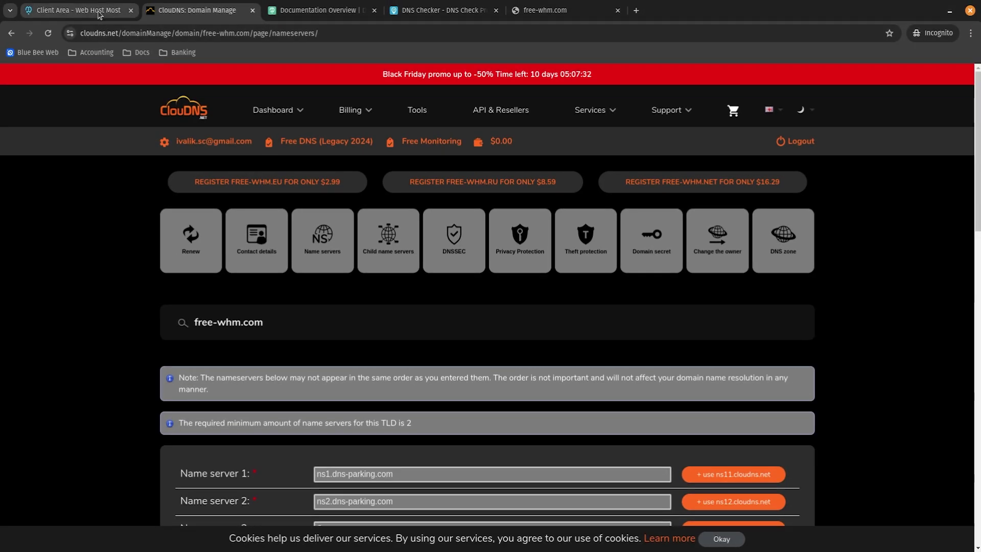
{"action": "left_click", "coordinate": [77, 12]}
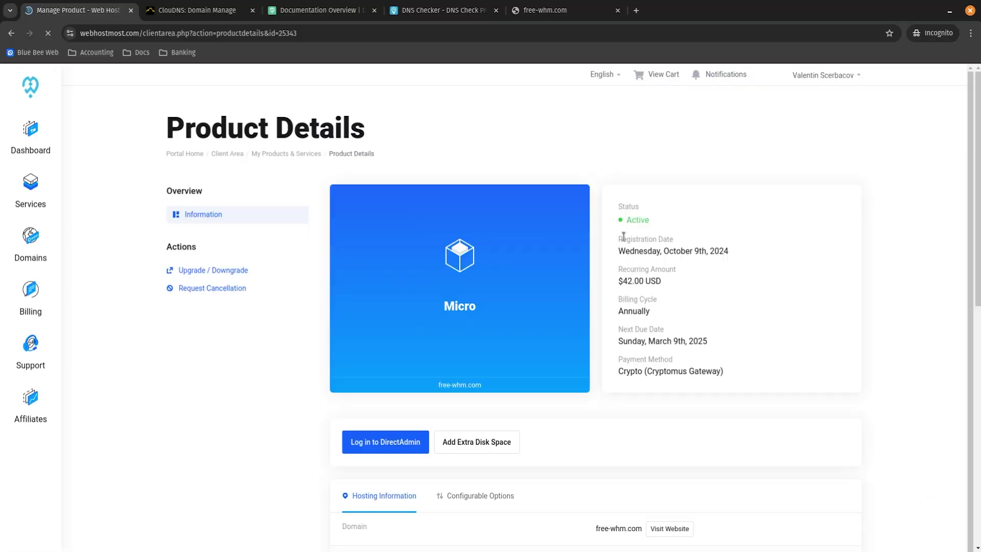
Step: Scroll the Micro plan details down to the four webhostmost.com nameservers and highlight them
{"action": "scroll", "coordinate": [616, 280], "scroll_direction": "down", "scroll_amount": 7}
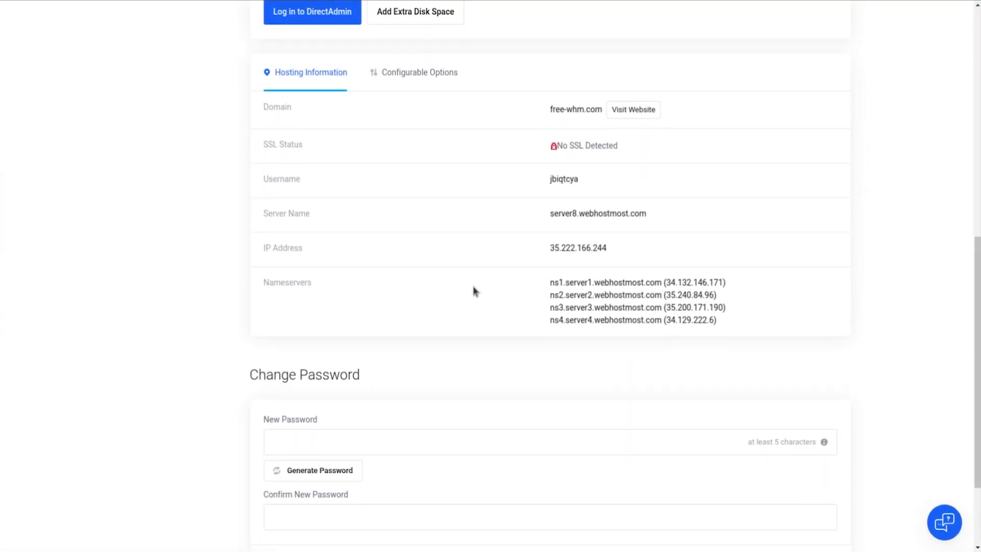
{"action": "left_click_drag", "start_coordinate": [550, 282], "coordinate": [637, 308]}
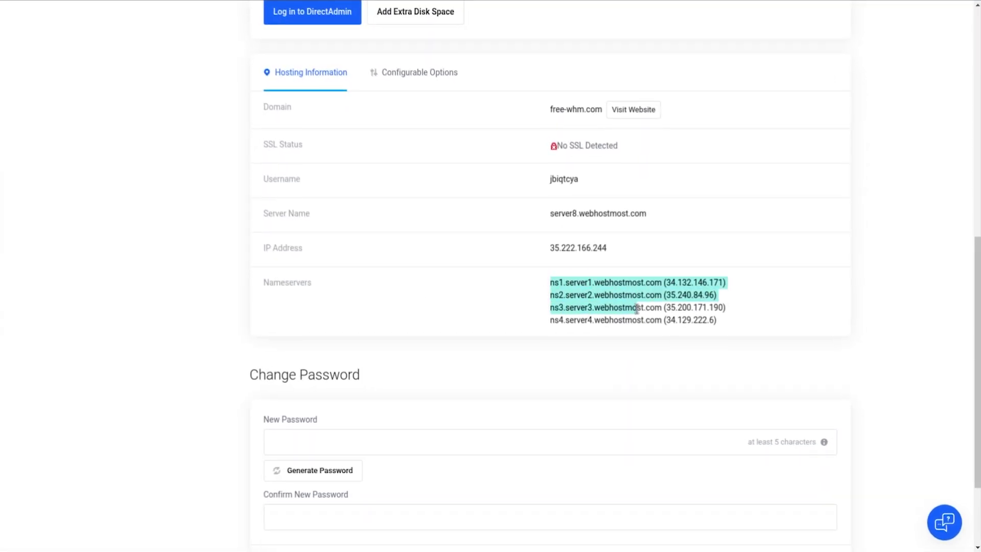
{"action": "left_click", "coordinate": [659, 319]}
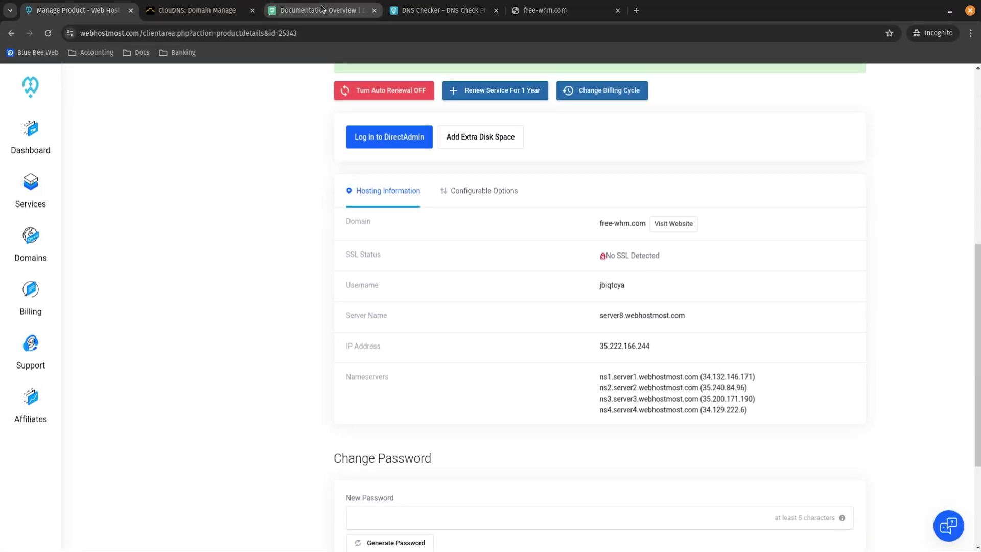
{"action": "left_click", "coordinate": [322, 9]}
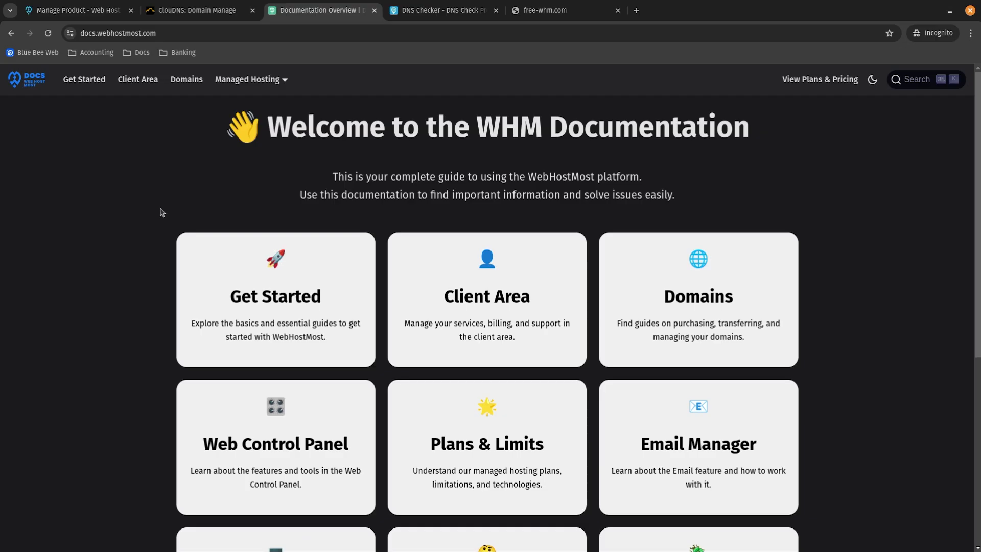
Step: Search the docs for 'nameser', open the NS Records result and select its four nameserver names
{"action": "key", "text": "ctrl+k"}
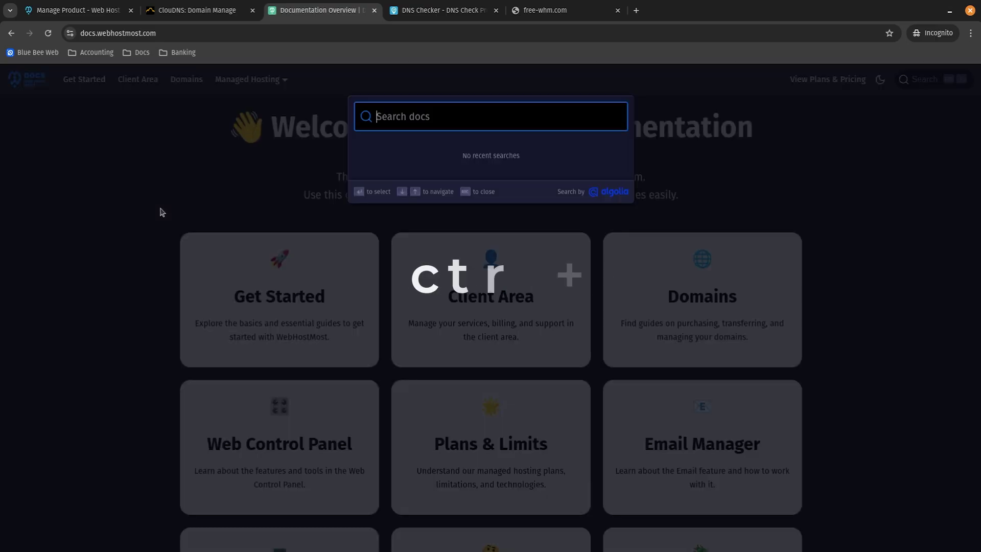
{"action": "type", "text": "nameserver"}
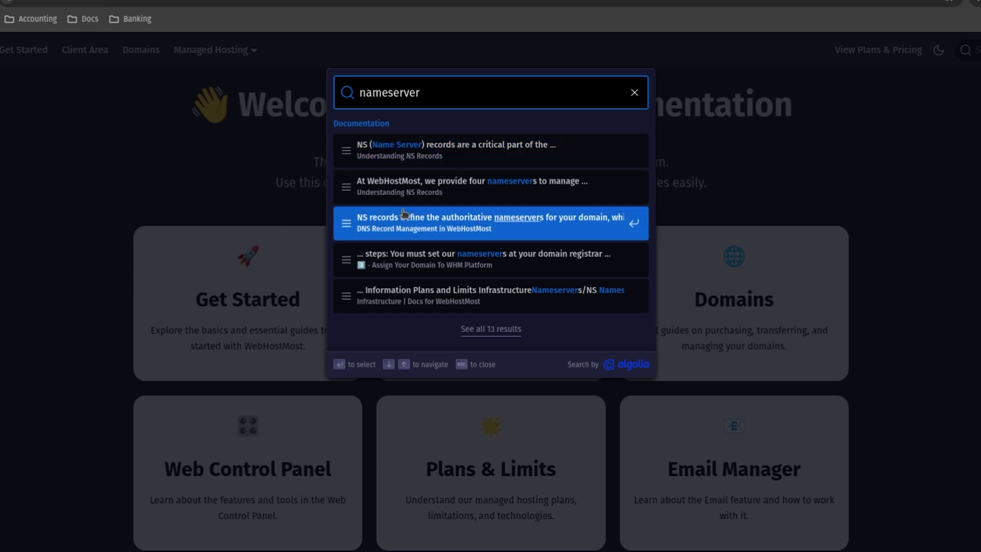
{"action": "left_click", "coordinate": [384, 220]}
{"action": "left_click_drag", "start_coordinate": [388, 251], "coordinate": [213, 161]}
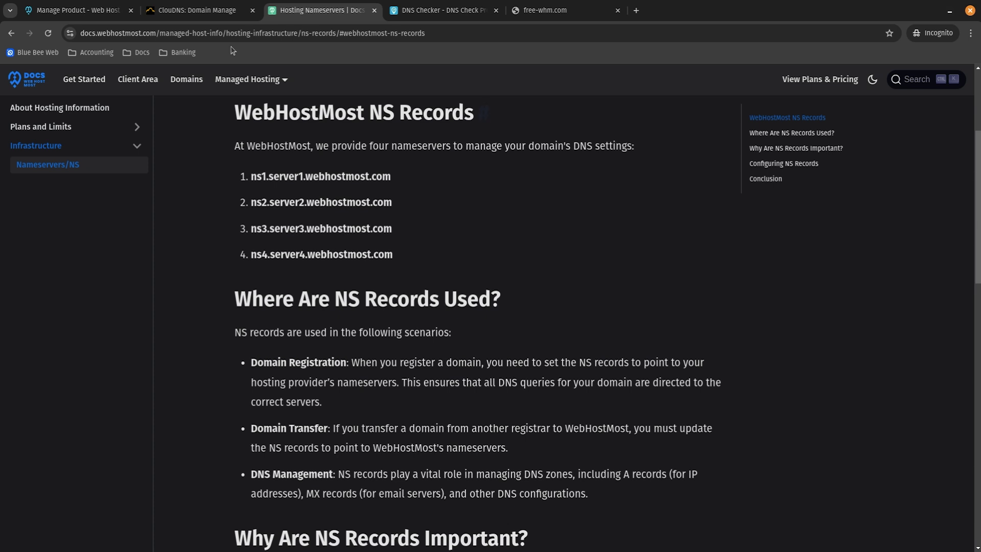
Step: Replace Name server 1 and 2 with ns1.server1.webhostmost.com and ns2.server2.webhostmost.com
{"action": "left_click", "coordinate": [188, 11]}
{"action": "scroll", "coordinate": [336, 280], "scroll_direction": "down", "scroll_amount": 4}
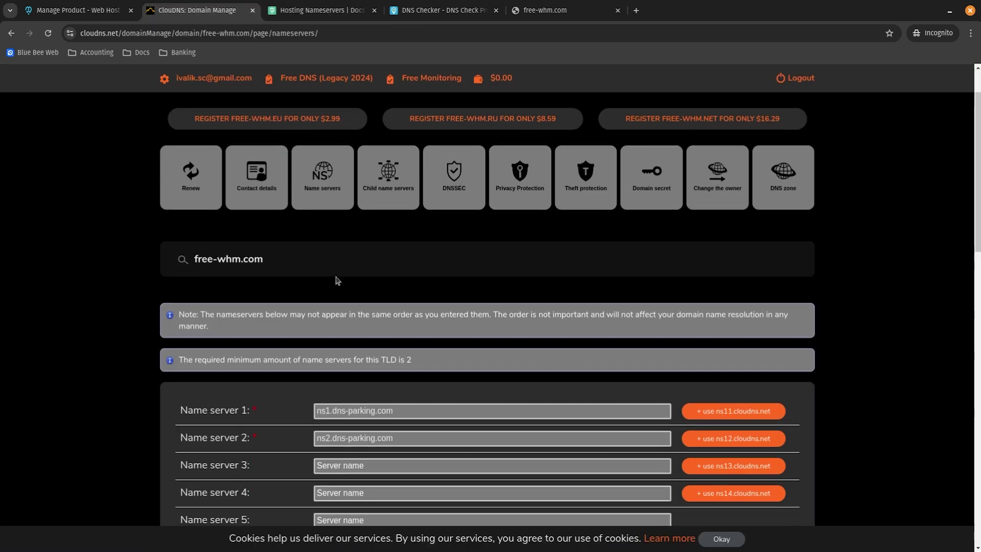
{"action": "left_click", "coordinate": [321, 16]}
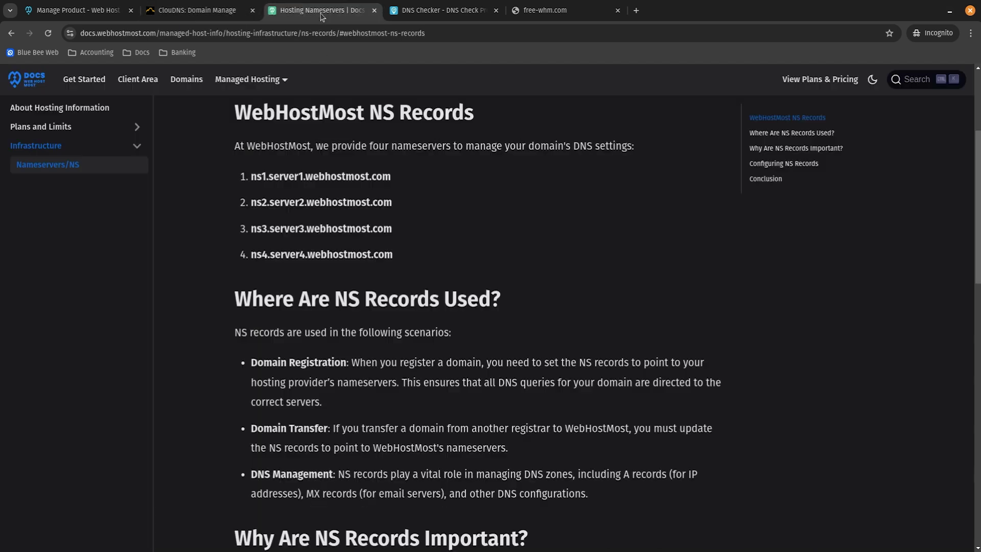
{"action": "left_click", "coordinate": [194, 10]}
{"action": "triple_click", "coordinate": [547, 344]}
{"action": "type", "text": "ns1.server1.webhostmost.com"}
{"action": "left_click", "coordinate": [321, 10]}
{"action": "double_click", "coordinate": [321, 202]}
{"action": "key", "text": "ctrl+c"}
{"action": "left_click", "coordinate": [194, 10]}
{"action": "key", "text": "Tab"}
{"action": "key", "text": "ctrl+v"}
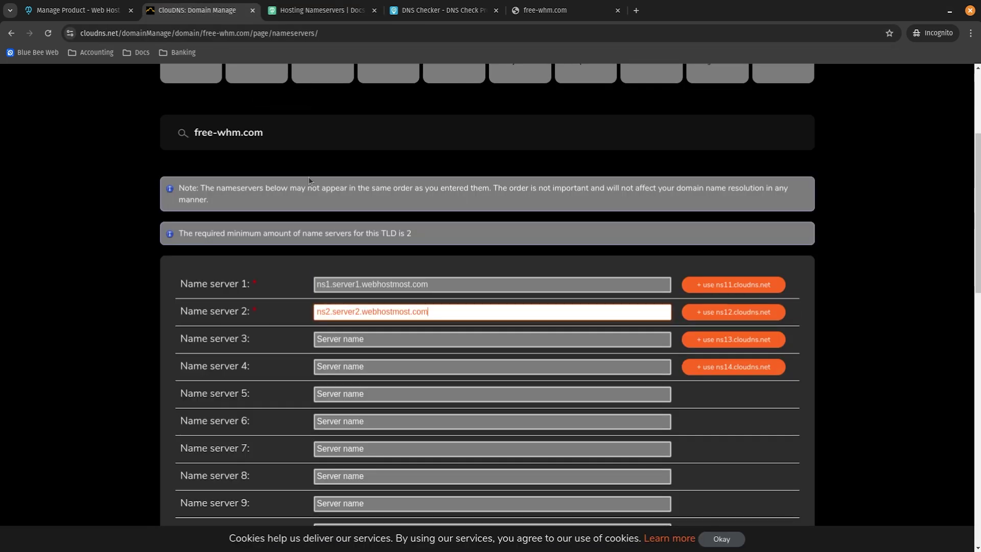
Step: Fill Name server 3 and 4 with ns3.server3 and ns4.server4.webhostmost.com, then check the still-unresolved site tab
{"action": "left_click", "coordinate": [322, 10]}
{"action": "left_click_drag", "start_coordinate": [249, 226], "coordinate": [434, 228]}
{"action": "key", "text": "ctrl+c"}
{"action": "left_click", "coordinate": [194, 10]}
{"action": "left_click", "coordinate": [380, 345]}
{"action": "key", "text": "ctrl+v"}
{"action": "left_click", "coordinate": [322, 10]}
{"action": "left_click_drag", "start_coordinate": [250, 255], "coordinate": [389, 257]}
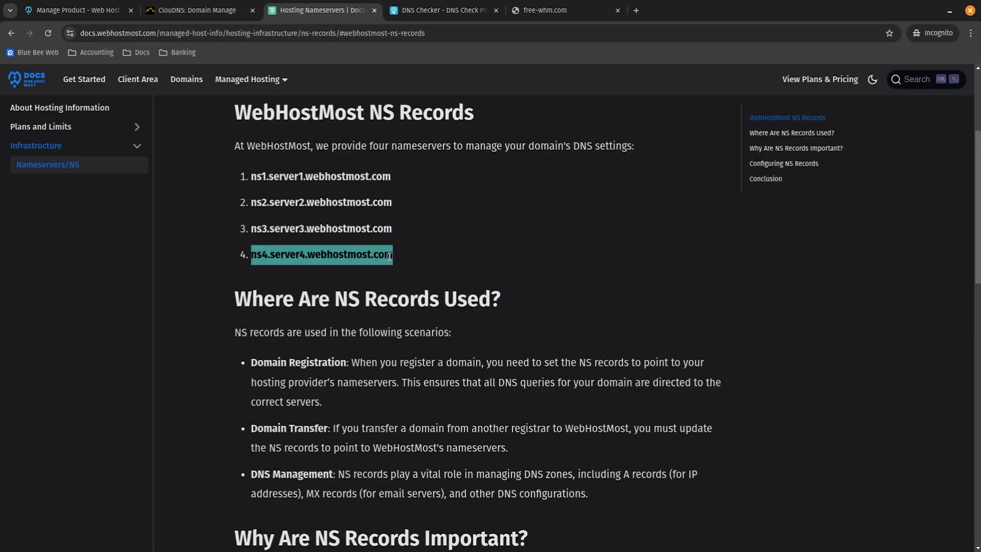
{"action": "key", "text": "ctrl+c"}
{"action": "left_click", "coordinate": [194, 11]}
{"action": "key", "text": "Tab"}
{"action": "key", "text": "ctrl+v"}
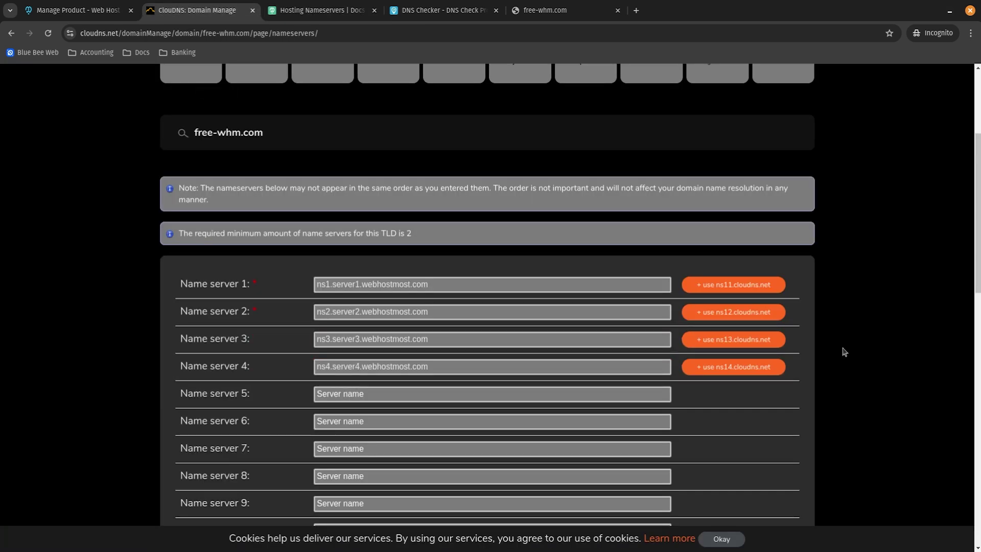
{"action": "scroll", "coordinate": [824, 355], "scroll_direction": "down", "scroll_amount": 5}
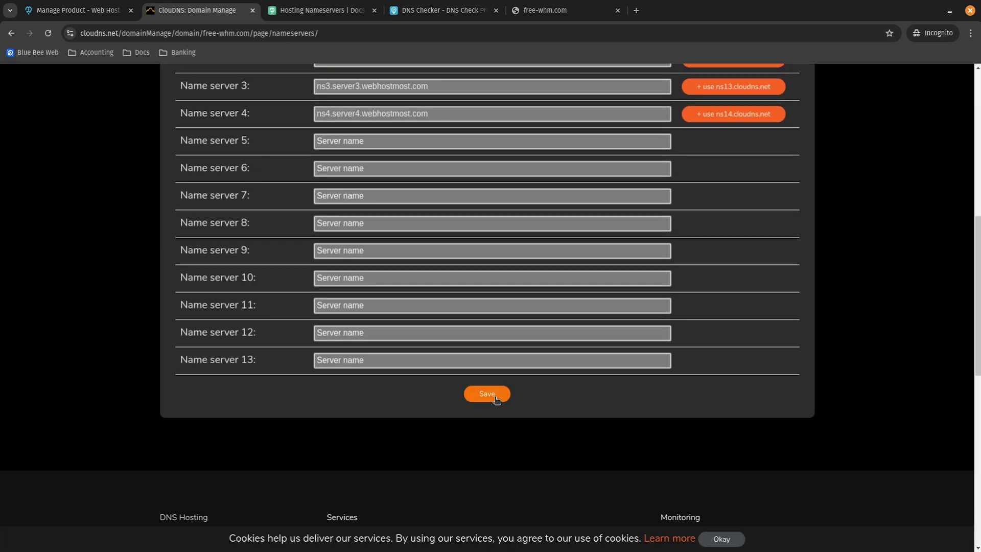
{"action": "left_click", "coordinate": [571, 8]}
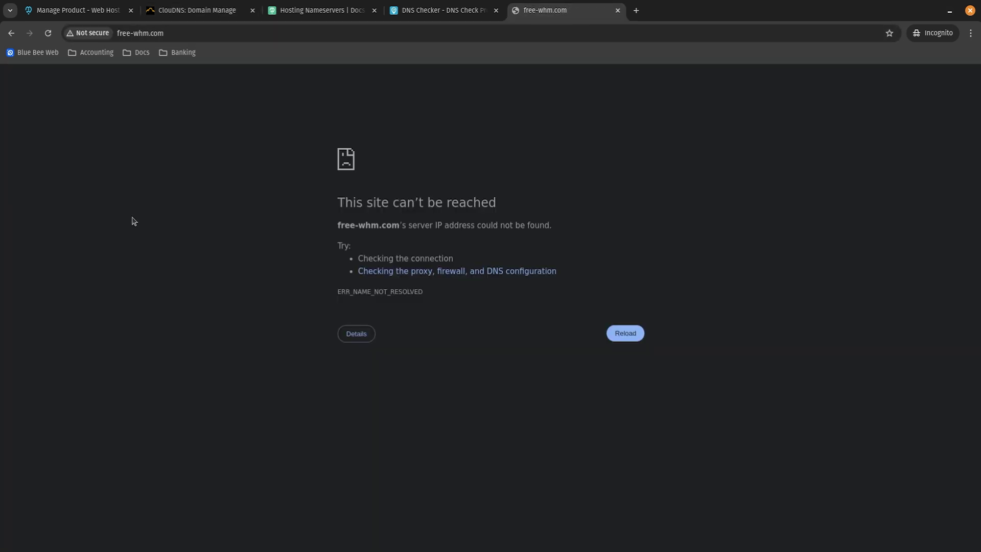
Step: Save the four webhostmost.com name servers for free-whm.com in ClouDNS
{"action": "left_click", "coordinate": [204, 13]}
{"action": "left_click", "coordinate": [490, 398]}
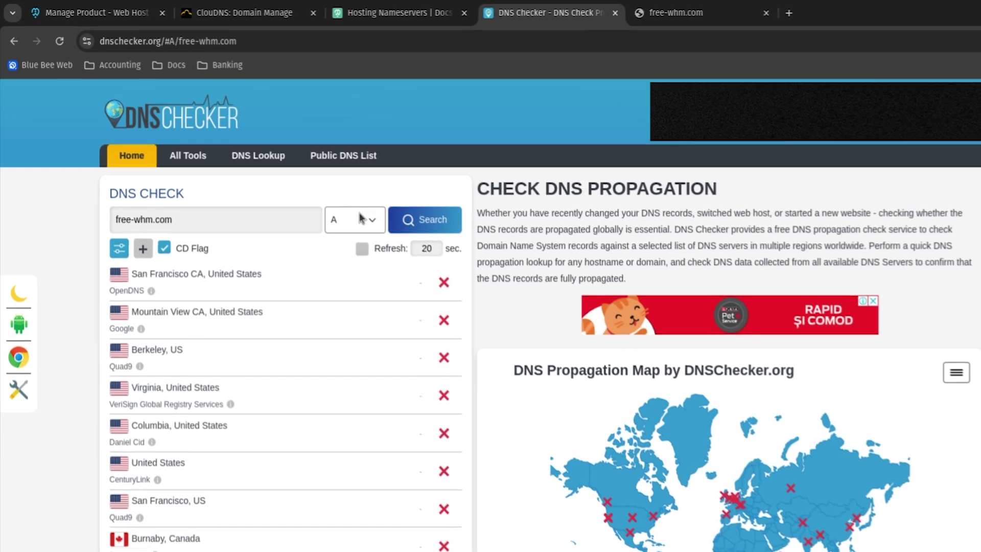
Step: Run an NS-record propagation check for free-whm.com and review the webhostmost.com results by location
{"action": "key", "text": "n"}
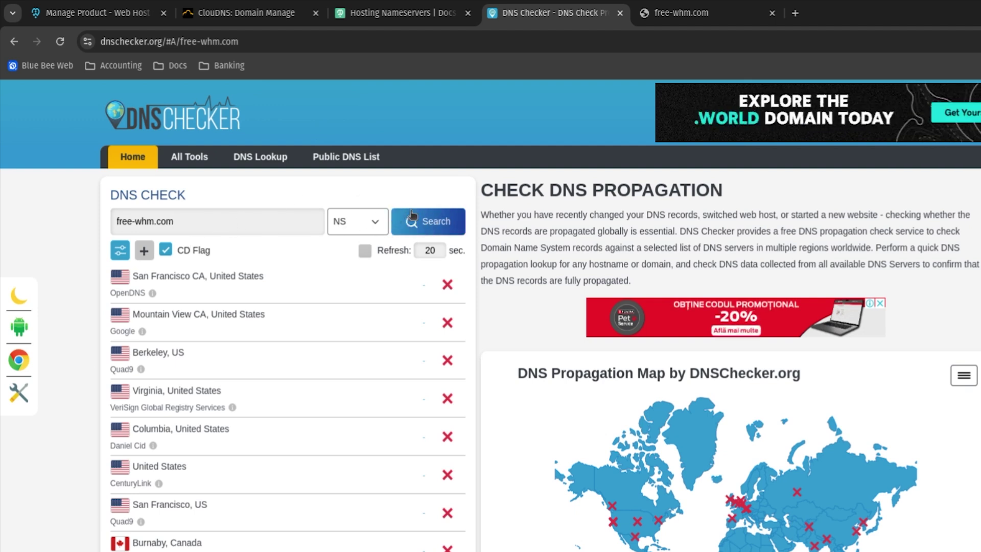
{"action": "left_click", "coordinate": [437, 221]}
{"action": "scroll", "coordinate": [394, 240], "scroll_direction": "down", "scroll_amount": 8}
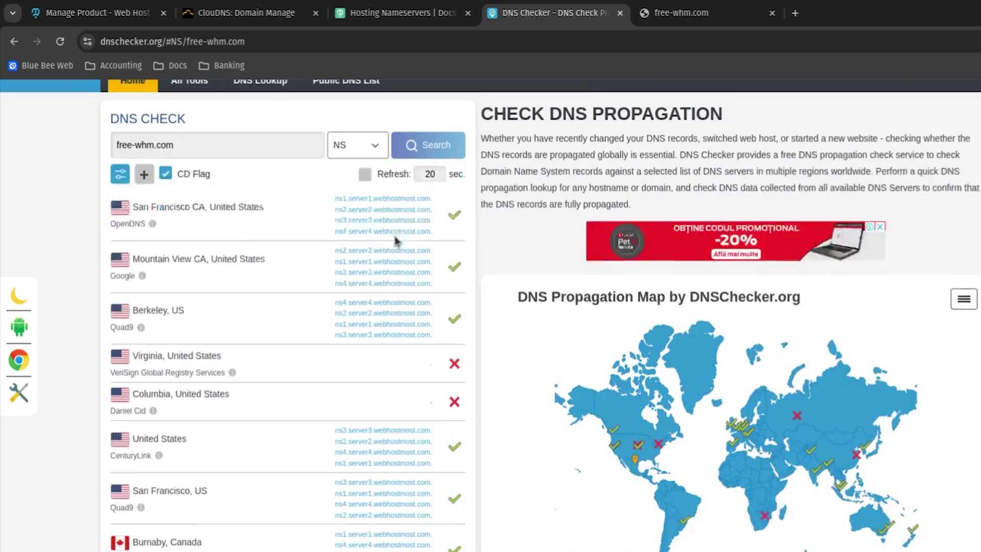
{"action": "scroll", "coordinate": [393, 233], "scroll_direction": "down", "scroll_amount": 15}
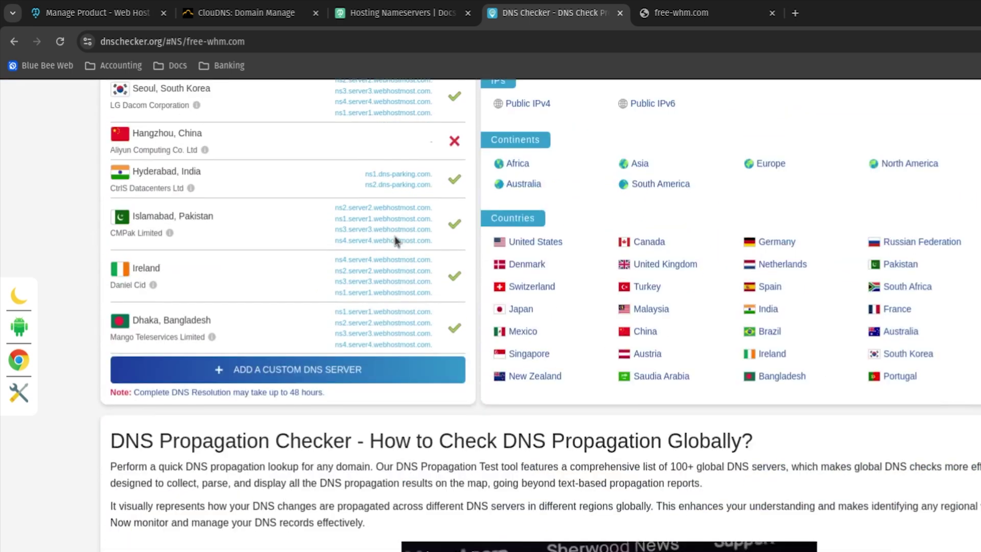
{"action": "scroll", "coordinate": [394, 235], "scroll_direction": "up", "scroll_amount": 6}
{"action": "scroll", "coordinate": [394, 235], "scroll_direction": "up", "scroll_amount": 20}
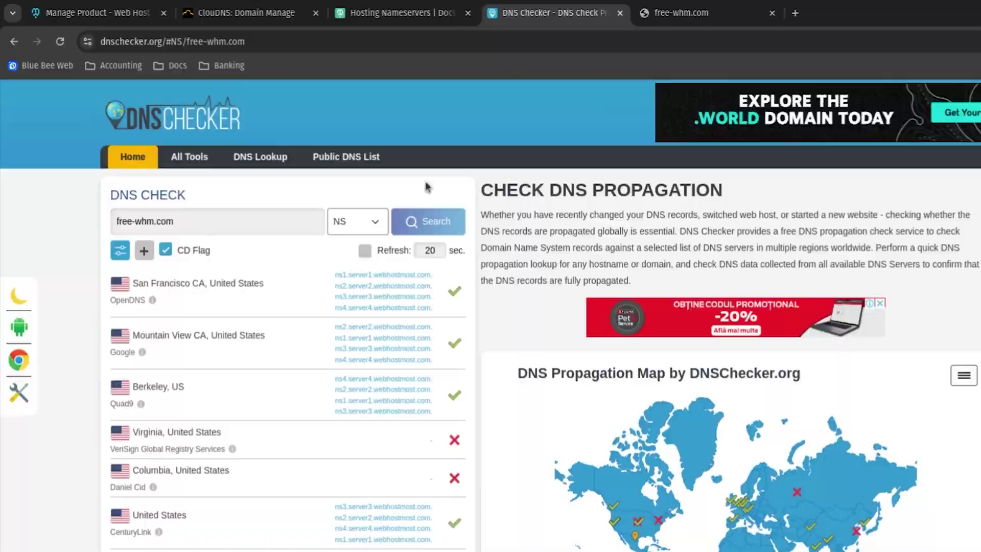
{"action": "key", "text": "ctrl+Tab"}
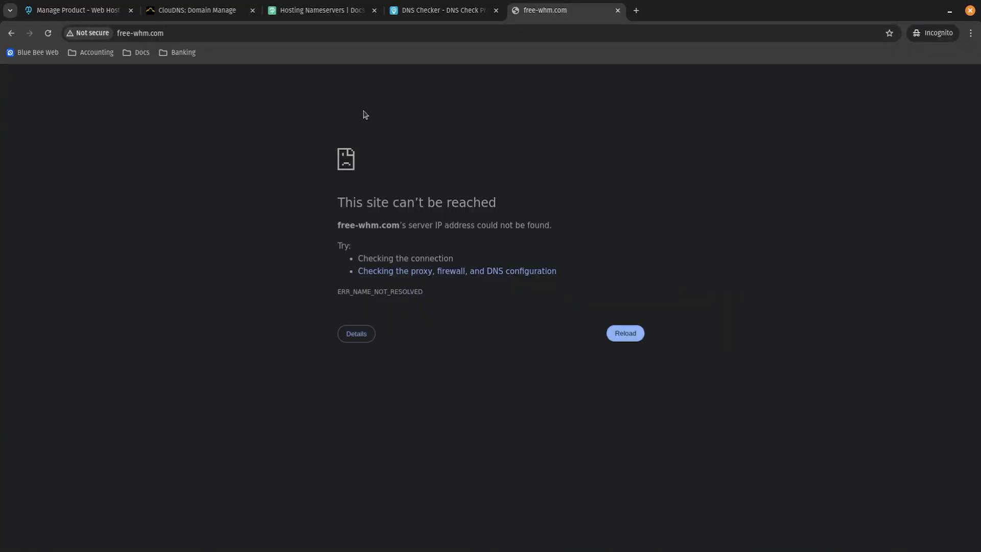
Step: Reload free-whm.com, confirm the 'It Works! free-whm.com is online' page, and view its site info
{"action": "key", "text": "ctrl+r"}
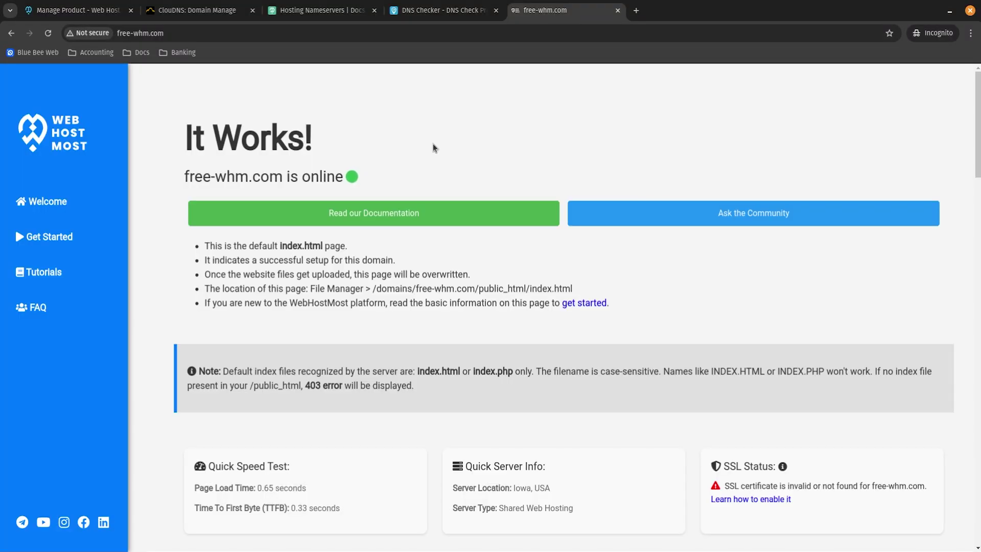
{"action": "left_click_drag", "start_coordinate": [185, 123], "coordinate": [430, 169]}
{"action": "left_click", "coordinate": [429, 169]}
{"action": "left_click", "coordinate": [88, 33]}
{"action": "left_click", "coordinate": [294, 98]}
{"action": "left_click_drag", "start_coordinate": [10, 97], "coordinate": [690, 339]}
{"action": "left_click", "coordinate": [690, 339]}
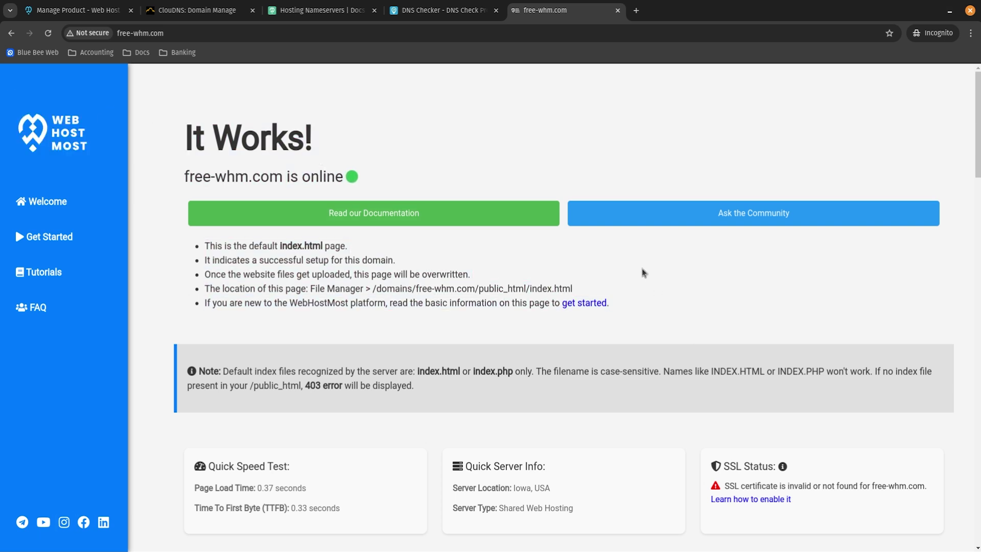